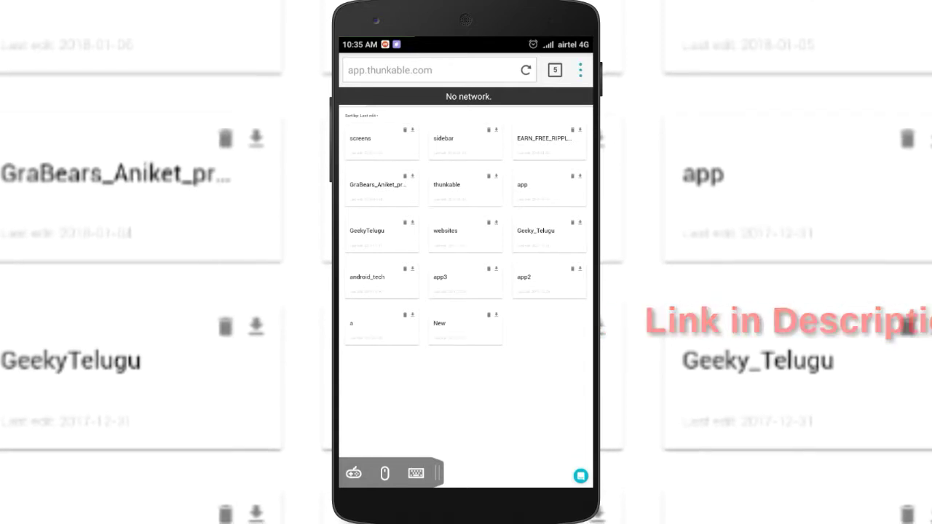
- Switch on the Mouse toggle in Puffin's three-dot options menu
left_click(580, 70)
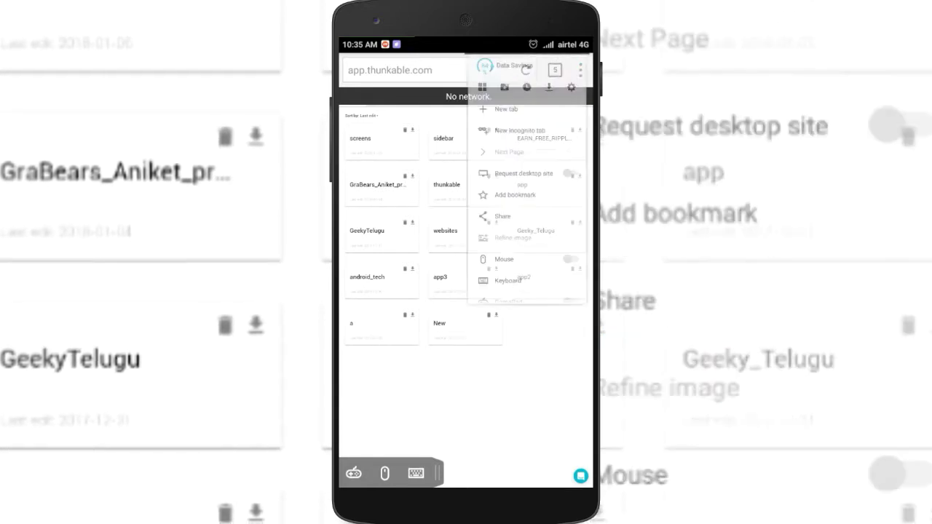
scroll(493, 291, "down", 1)
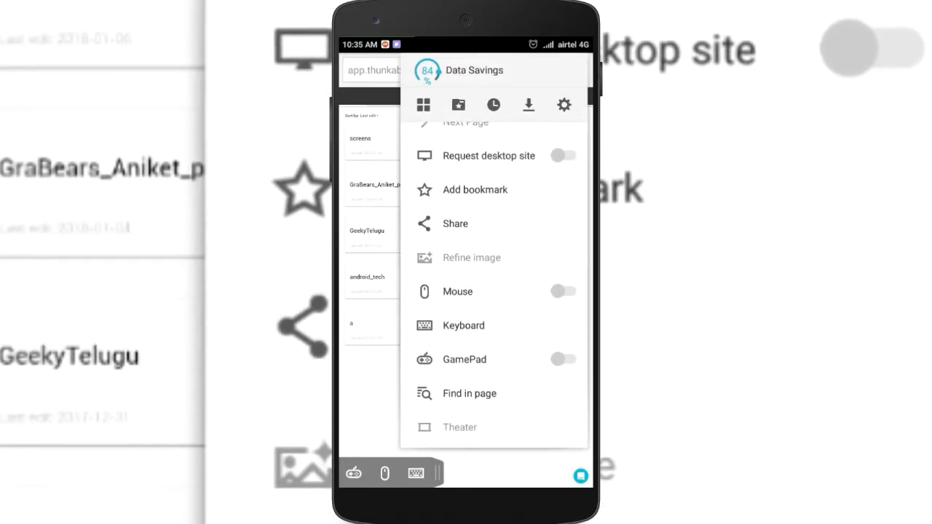
key("Escape")
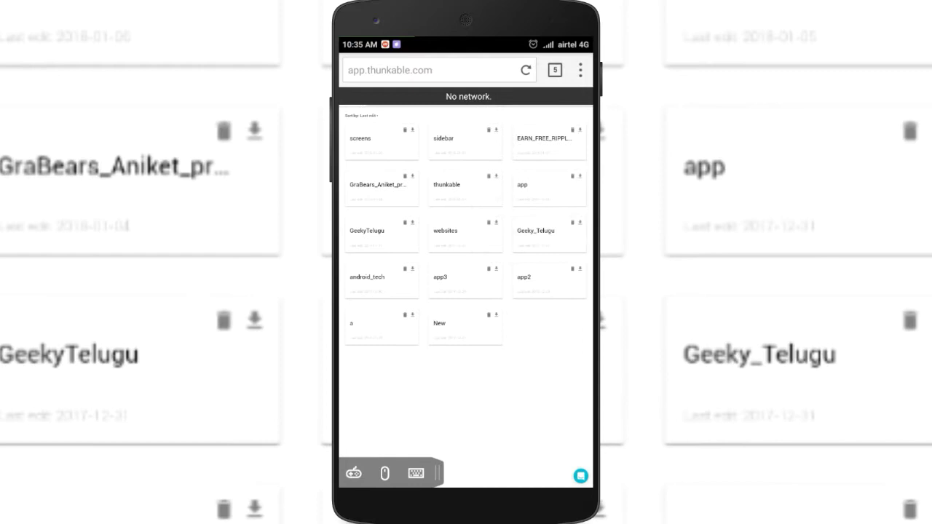
left_click(581, 70)
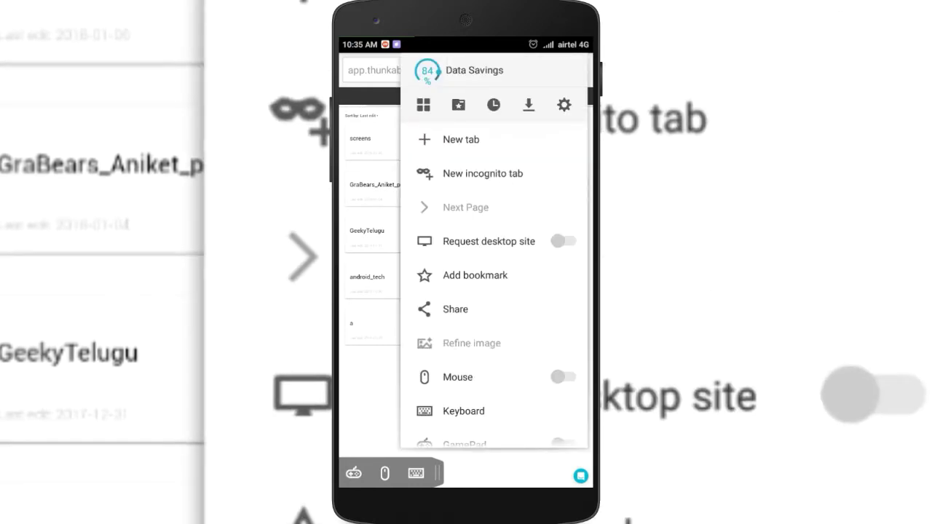
scroll(493, 291, "down", 2)
left_click(458, 278)
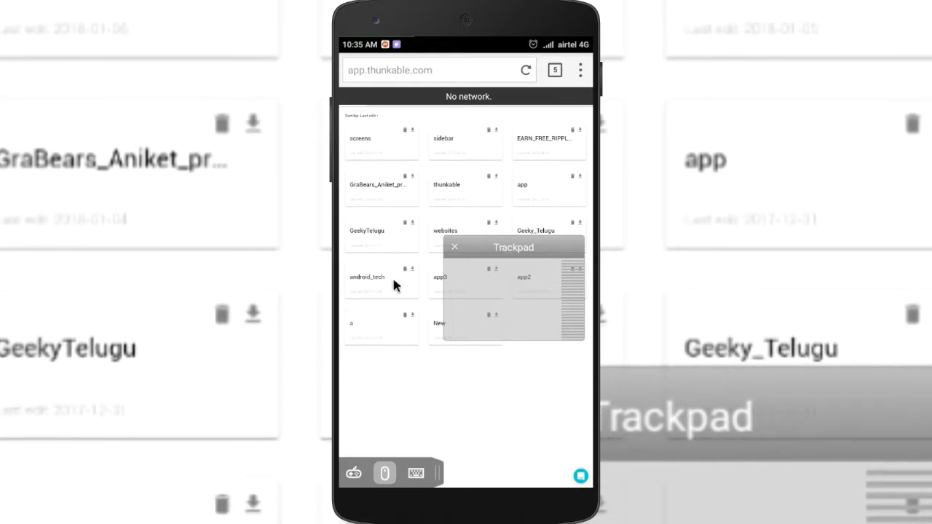
- Drag the trackpad panel below the project cards, restoring it via the bottom-bar mouse icon
left_click_drag(513, 247, 510, 370)
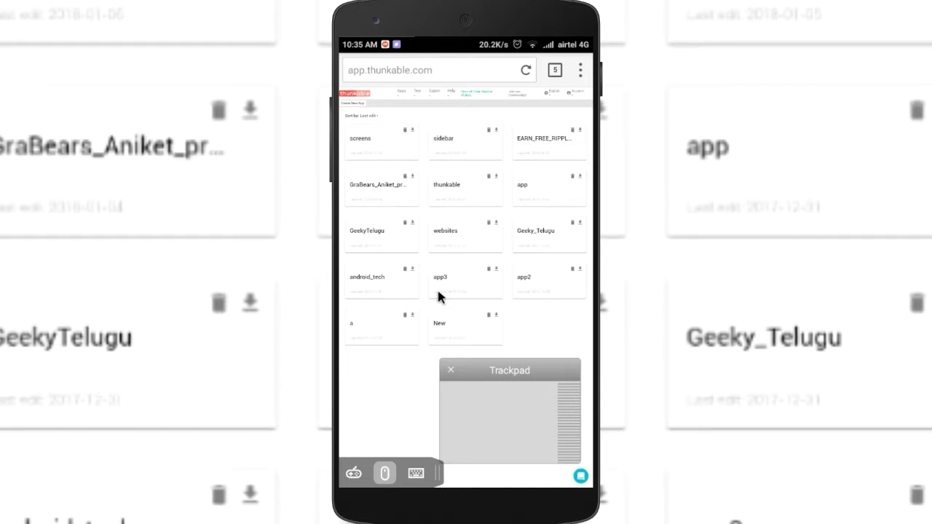
left_click(437, 292)
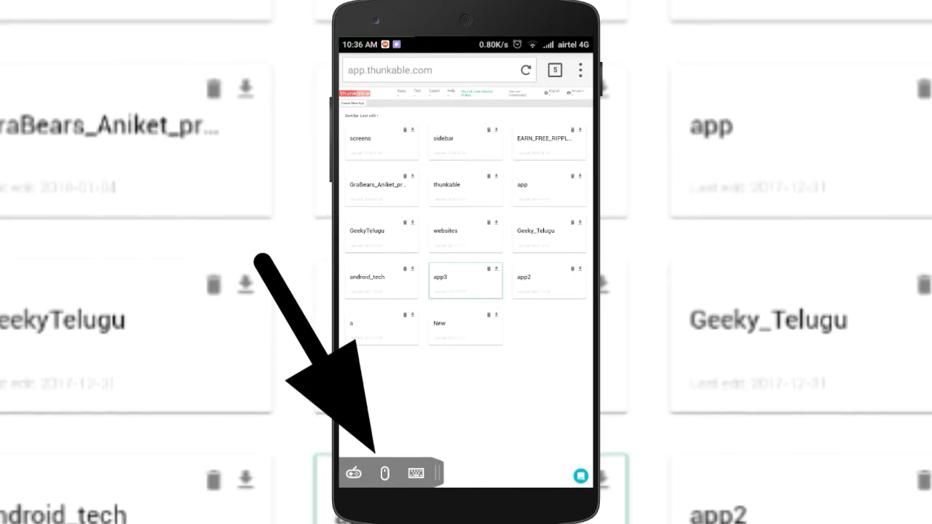
left_click(384, 473)
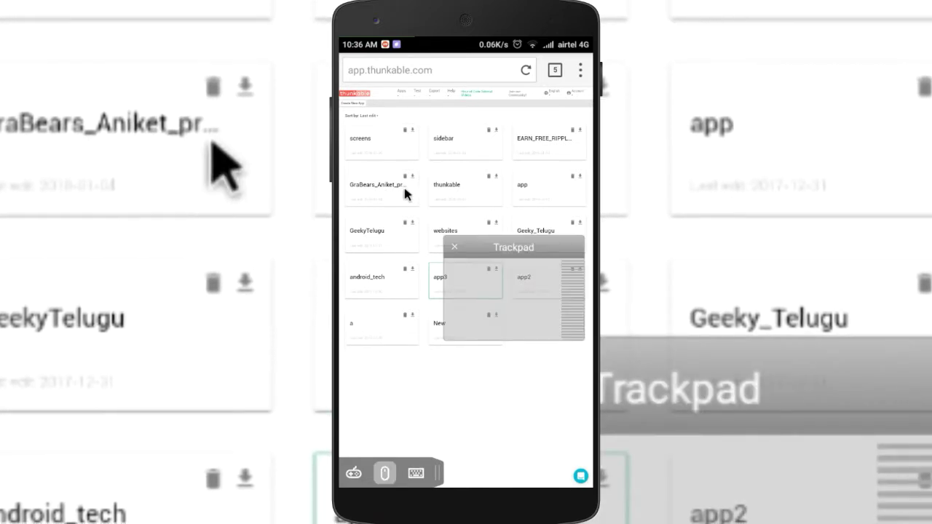
mouse_move(510, 257)
left_mouse_down()
mouse_move(484, 367)
mouse_move(504, 362)
mouse_move(448, 356)
mouse_move(518, 371)
mouse_move(503, 355)
left_mouse_up()
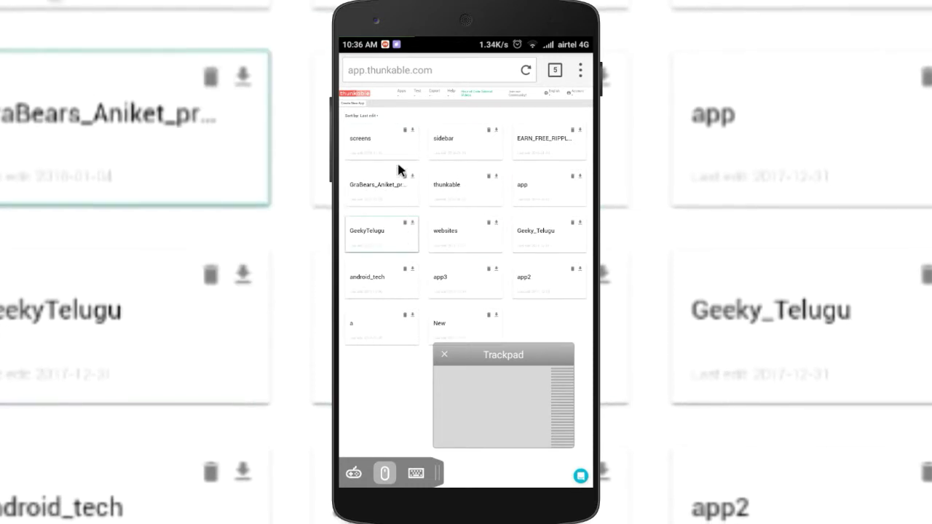
- Return to My Apps through the Apps menu and open the screens project's Designer
left_click(357, 145)
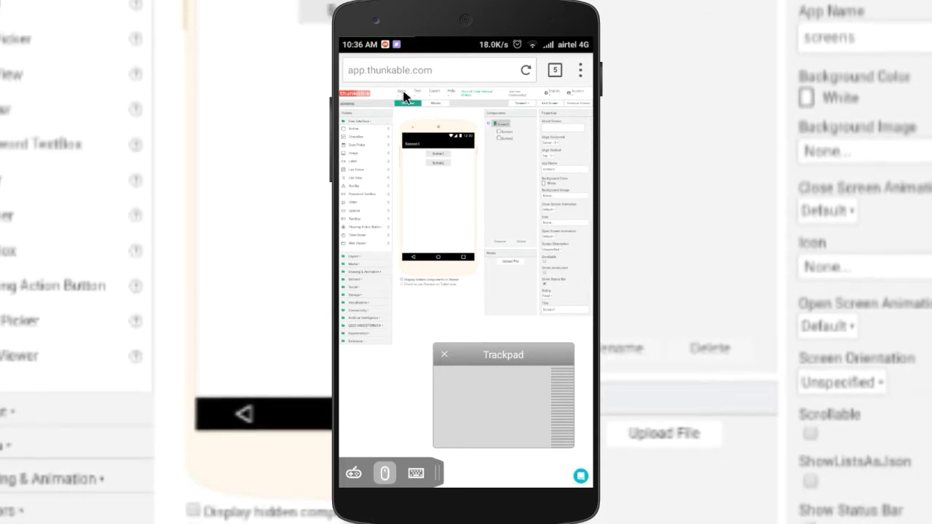
left_click(403, 93)
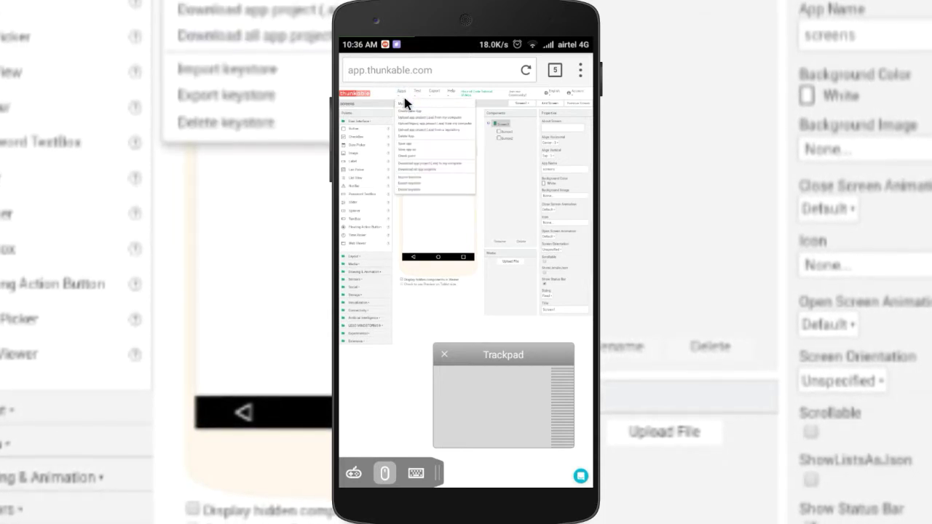
left_click(403, 102)
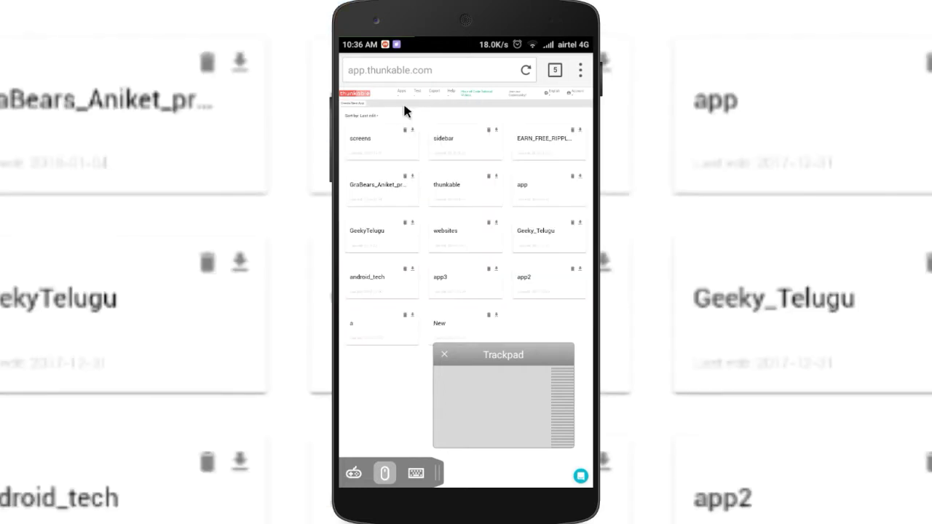
left_click(382, 154)
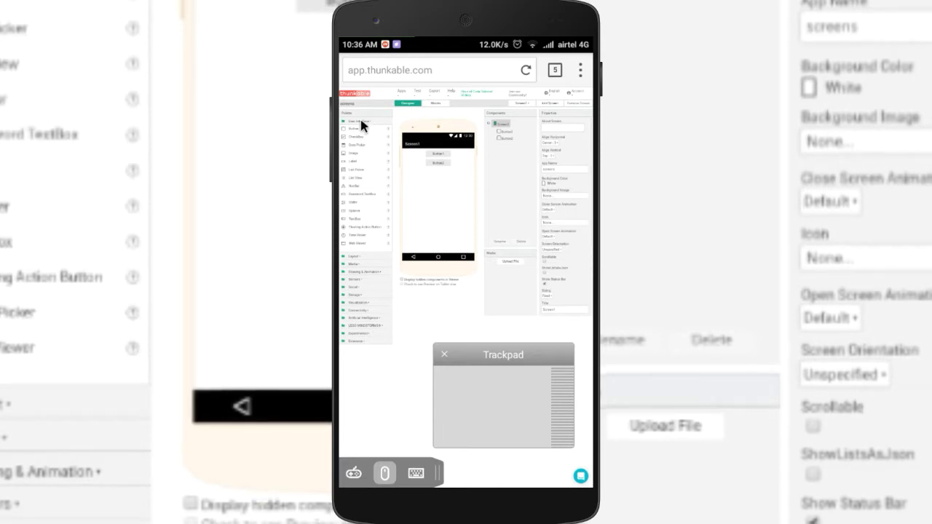
- Drag a Button from the User Interface palette onto Screen1, then select Screen1
left_click_drag(358, 133, 443, 188)
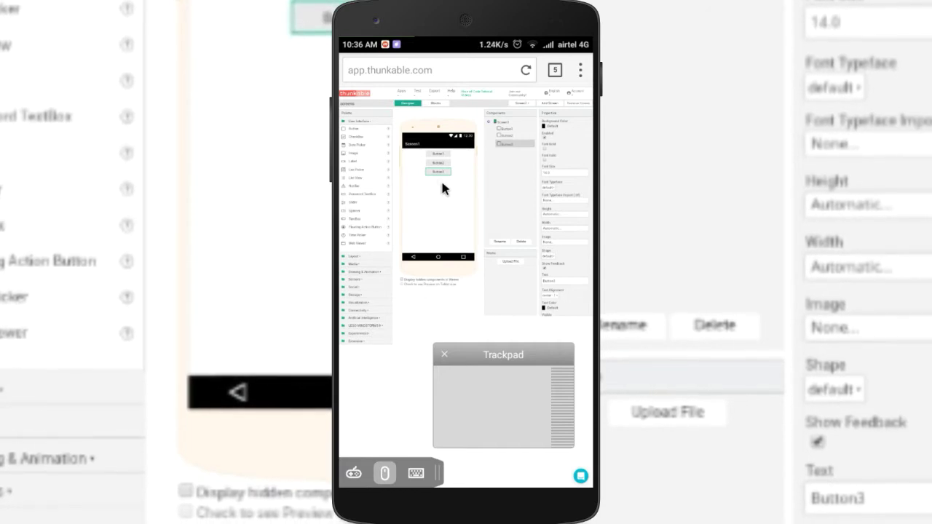
left_click(442, 183)
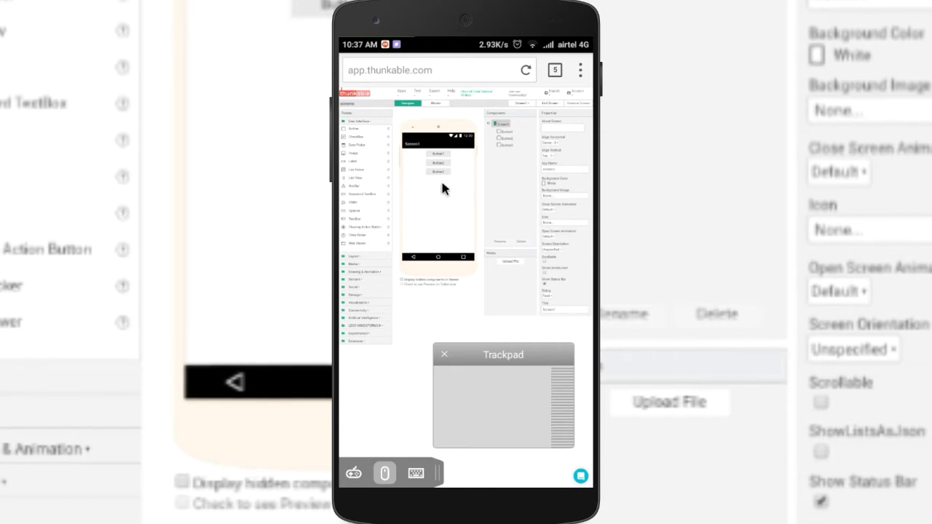
left_click(416, 473)
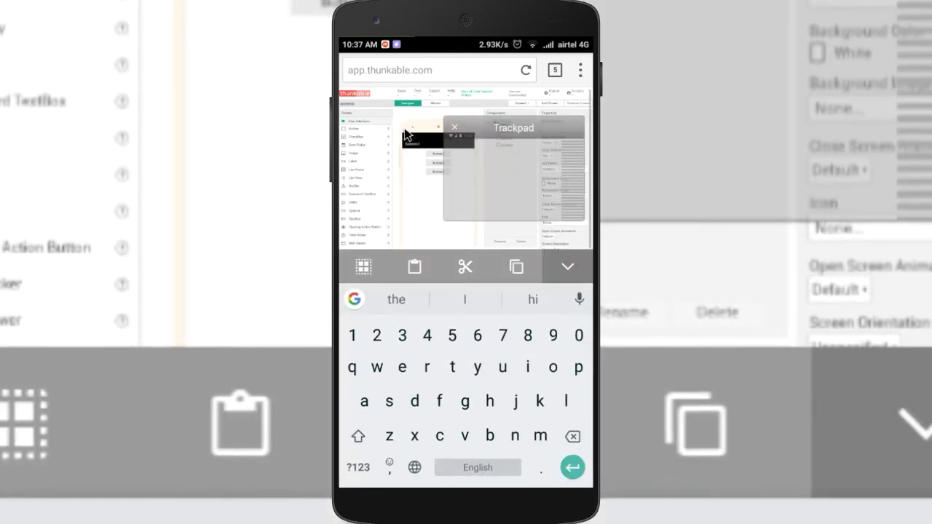
left_click(568, 267)
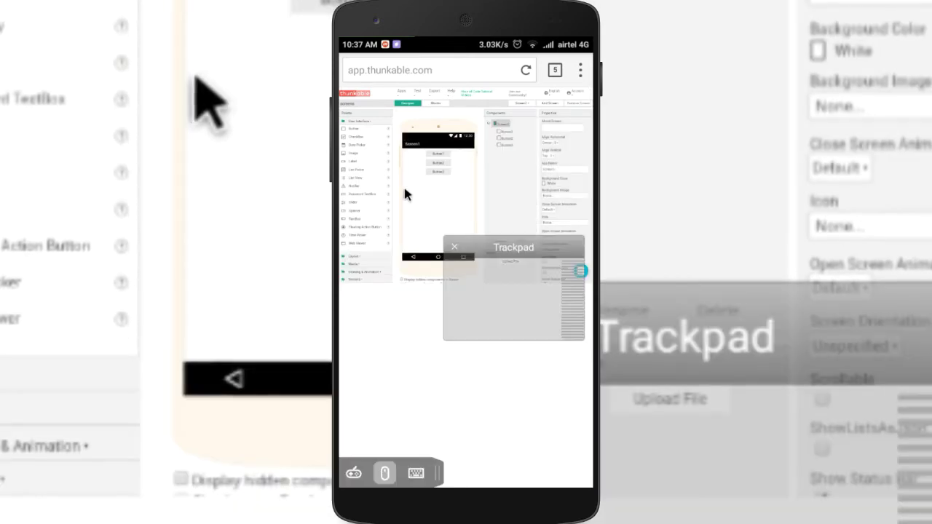